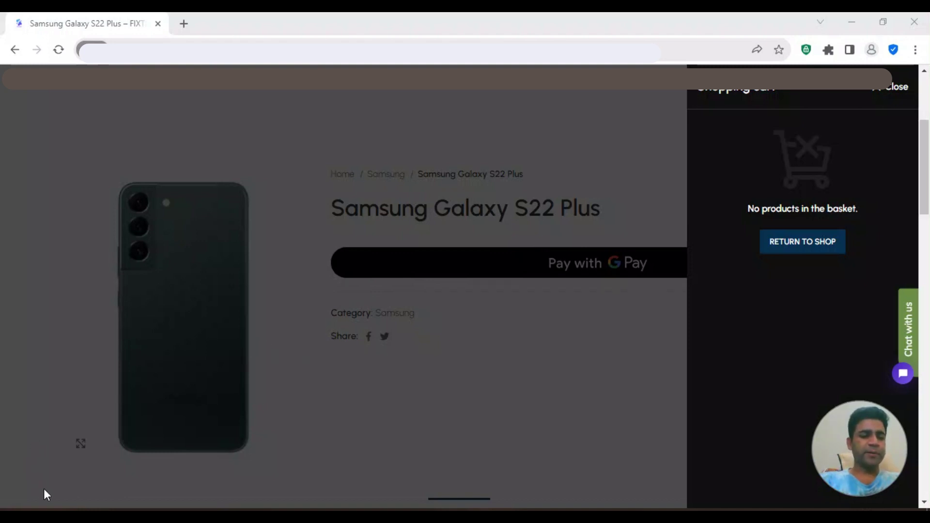
Search the admin product list for 'samsung galaxy s22 plus'.
{"action": "key", "text": "alt+Tab"}
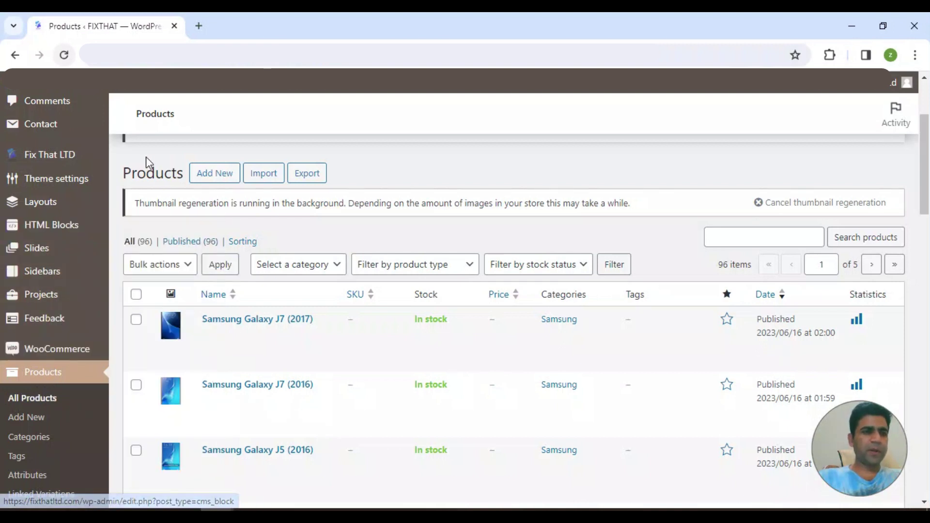
{"action": "left_click", "coordinate": [35, 397]}
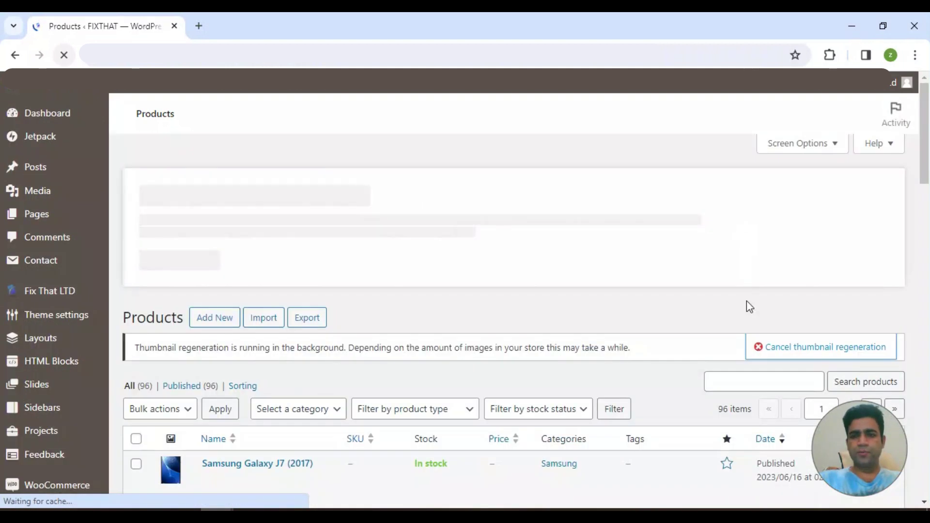
{"action": "left_click", "coordinate": [763, 381]}
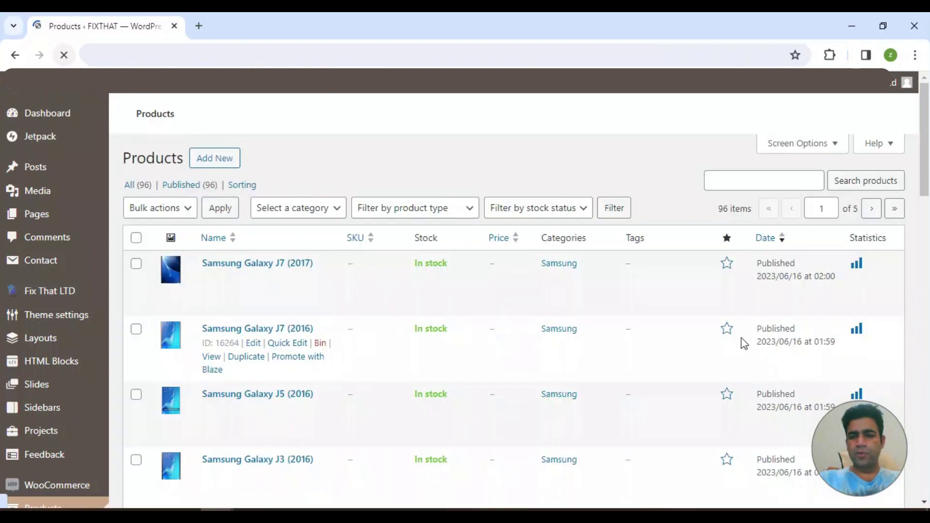
{"action": "left_click", "coordinate": [763, 180]}
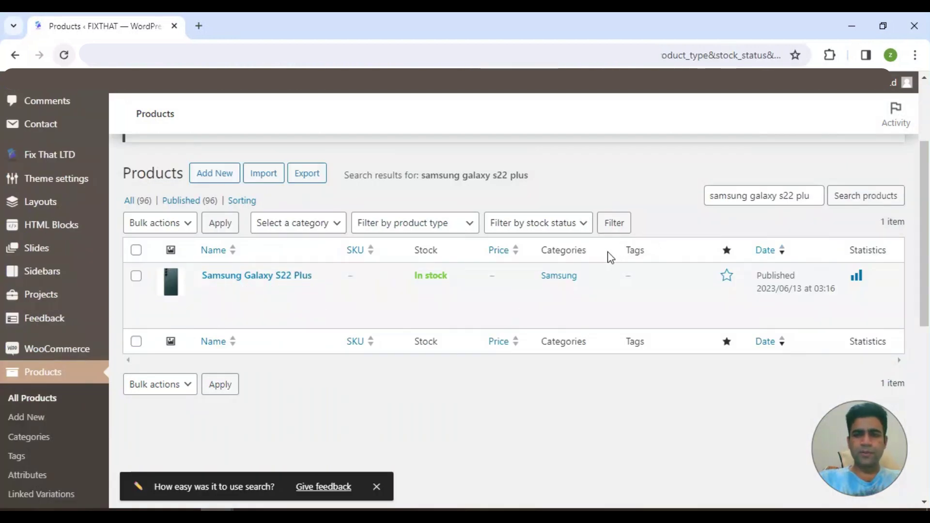
Open the Samsung Galaxy S22 Plus edit page to its empty General prices.
{"action": "left_click", "coordinate": [247, 277]}
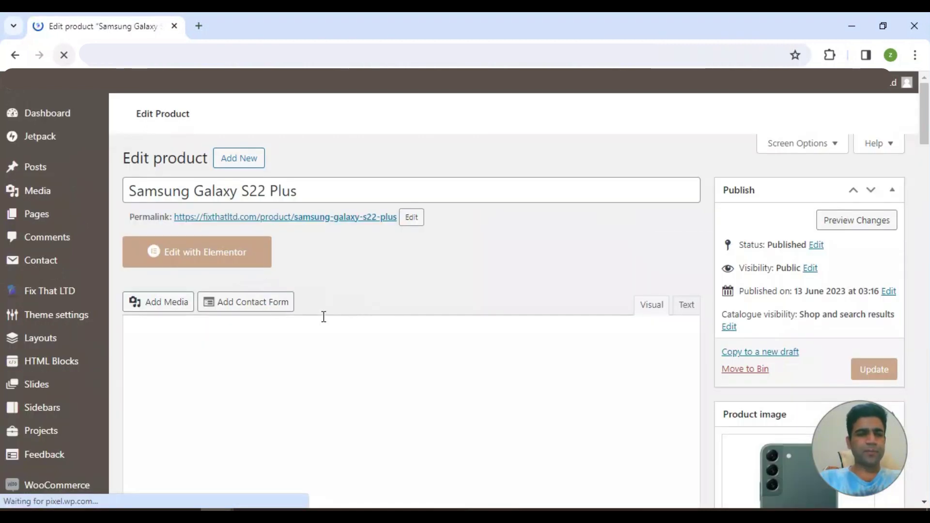
{"action": "scroll", "coordinate": [409, 331], "scroll_direction": "down", "scroll_amount": 3}
{"action": "scroll", "coordinate": [408, 331], "scroll_direction": "down", "scroll_amount": 3}
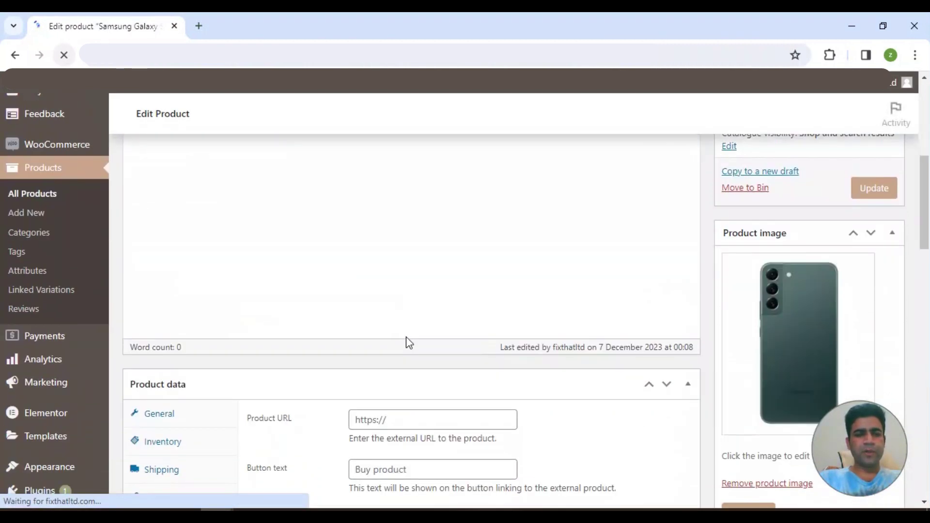
{"action": "scroll", "coordinate": [408, 331], "scroll_direction": "down", "scroll_amount": 2}
{"action": "scroll", "coordinate": [290, 350], "scroll_direction": "down", "scroll_amount": 4}
{"action": "scroll", "coordinate": [290, 349], "scroll_direction": "down", "scroll_amount": 4}
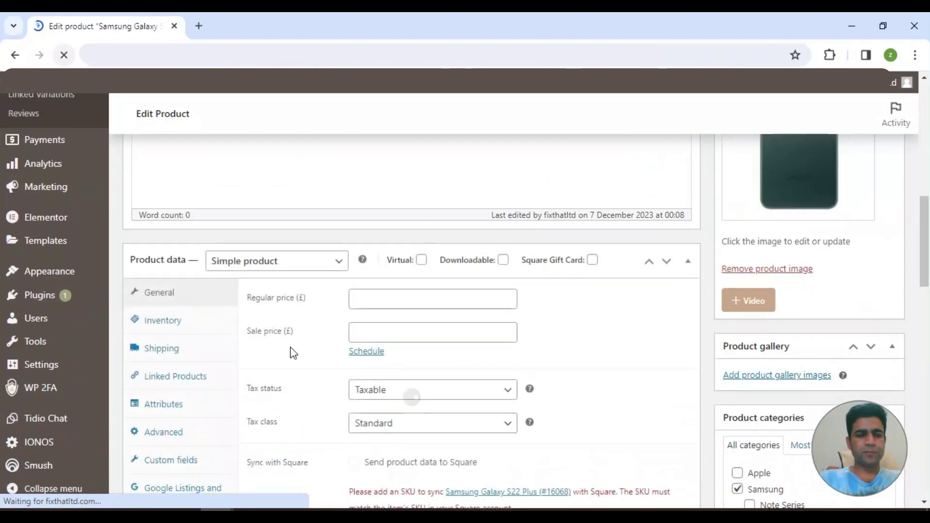
{"action": "scroll", "coordinate": [290, 349], "scroll_direction": "down", "scroll_amount": 4}
{"action": "scroll", "coordinate": [294, 350], "scroll_direction": "up", "scroll_amount": 3}
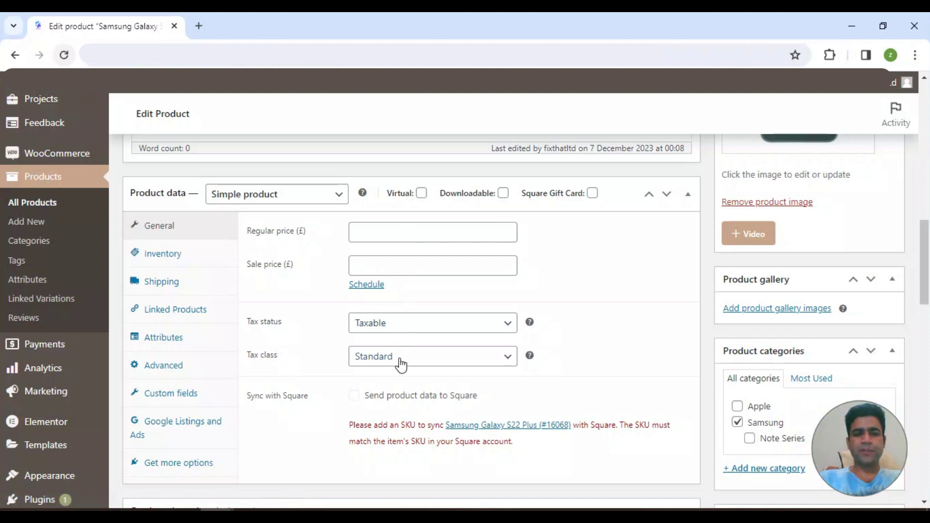
Enter 1 as the Galaxy S22 Plus regular price and update the product.
{"action": "left_click", "coordinate": [414, 233]}
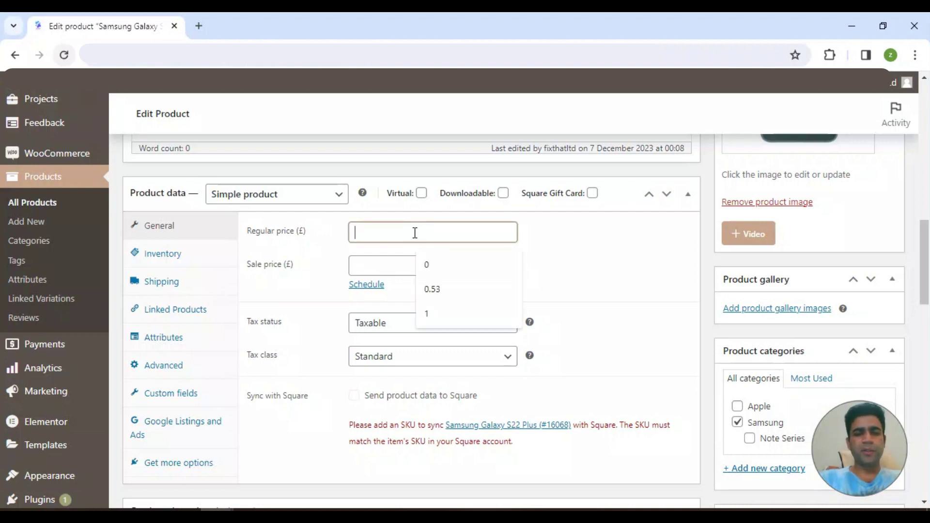
{"action": "left_click", "coordinate": [443, 314]}
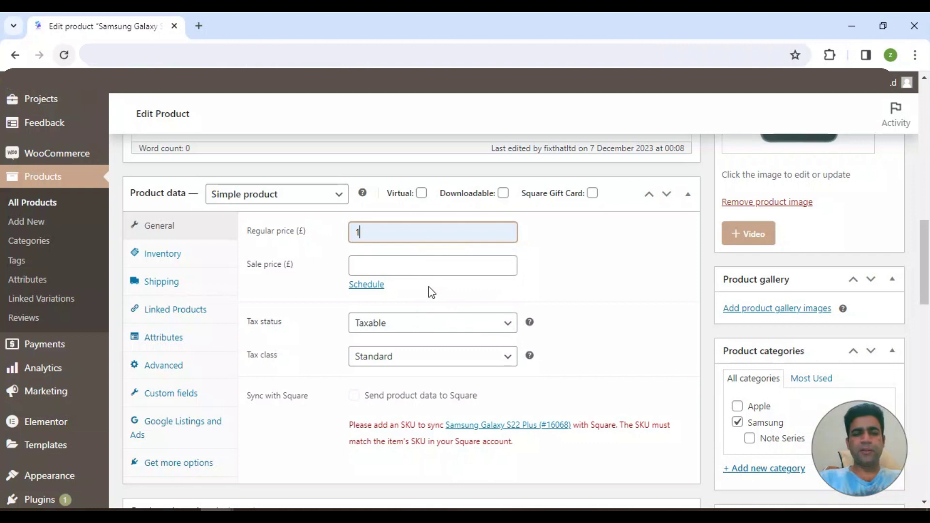
{"action": "scroll", "coordinate": [669, 276], "scroll_direction": "up", "scroll_amount": 5}
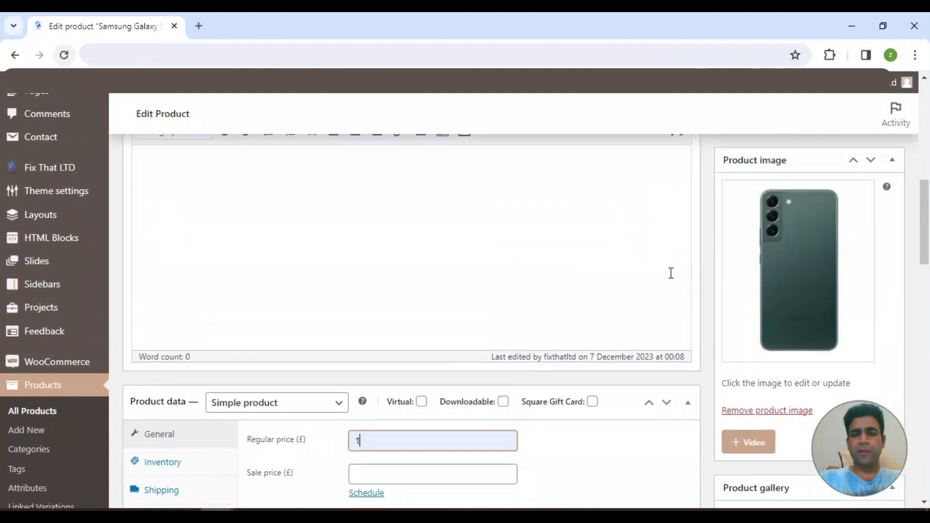
{"action": "scroll", "coordinate": [697, 282], "scroll_direction": "up", "scroll_amount": 5}
{"action": "left_click", "coordinate": [873, 247]}
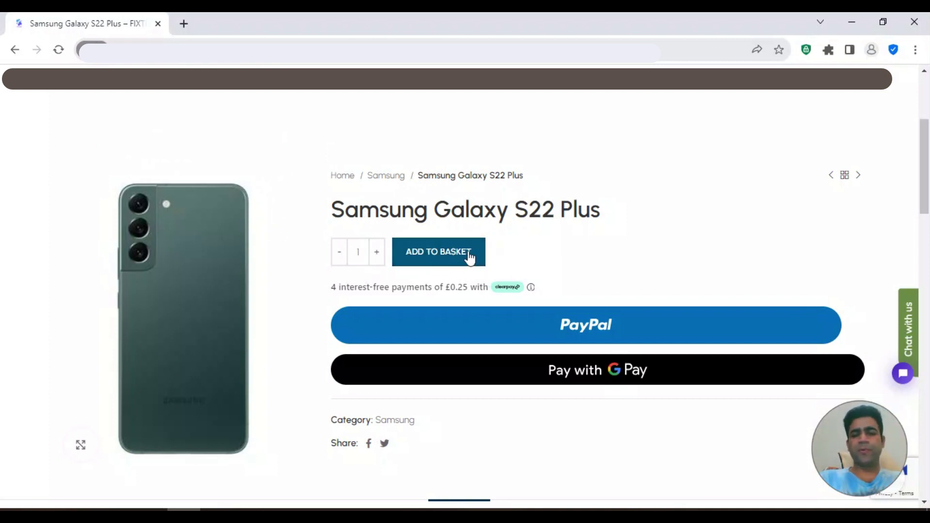
Add one Galaxy S22 Plus to the basket from its storefront page.
{"action": "left_click", "coordinate": [453, 259]}
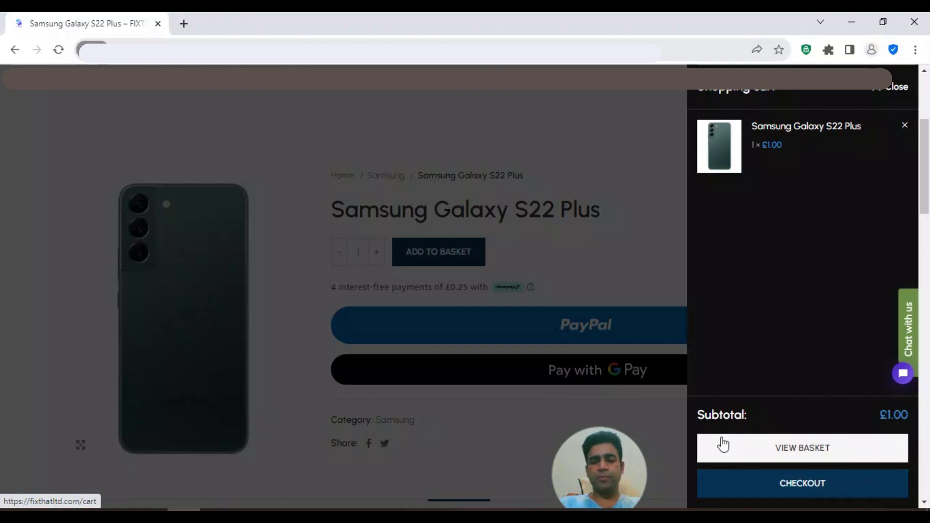
Close the basket panel and add the Galaxy S22 Plus at quantity 3.
{"action": "left_click", "coordinate": [305, 304]}
{"action": "left_click", "coordinate": [376, 251]}
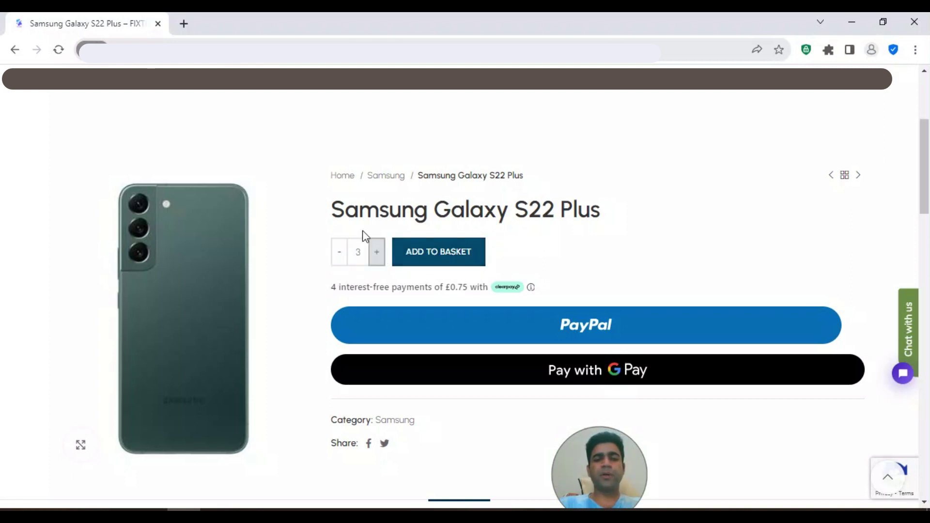
{"action": "left_click", "coordinate": [427, 251]}
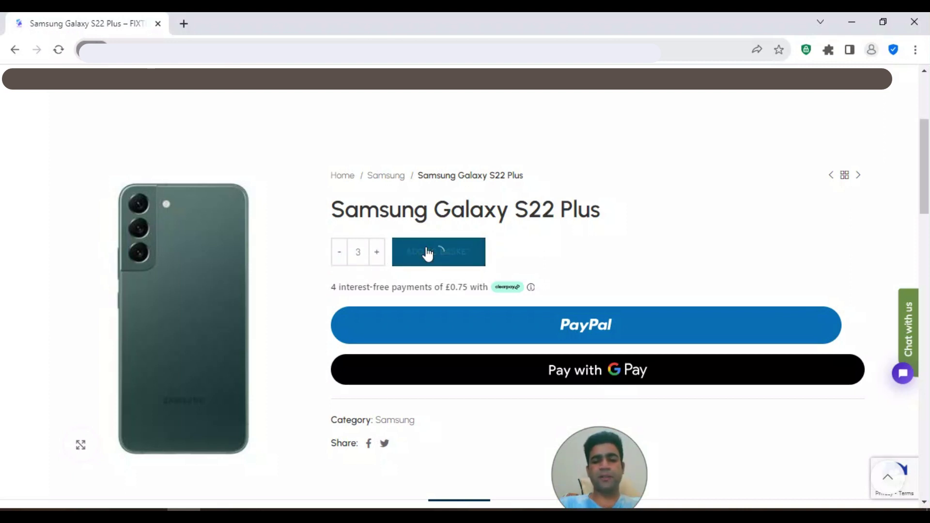